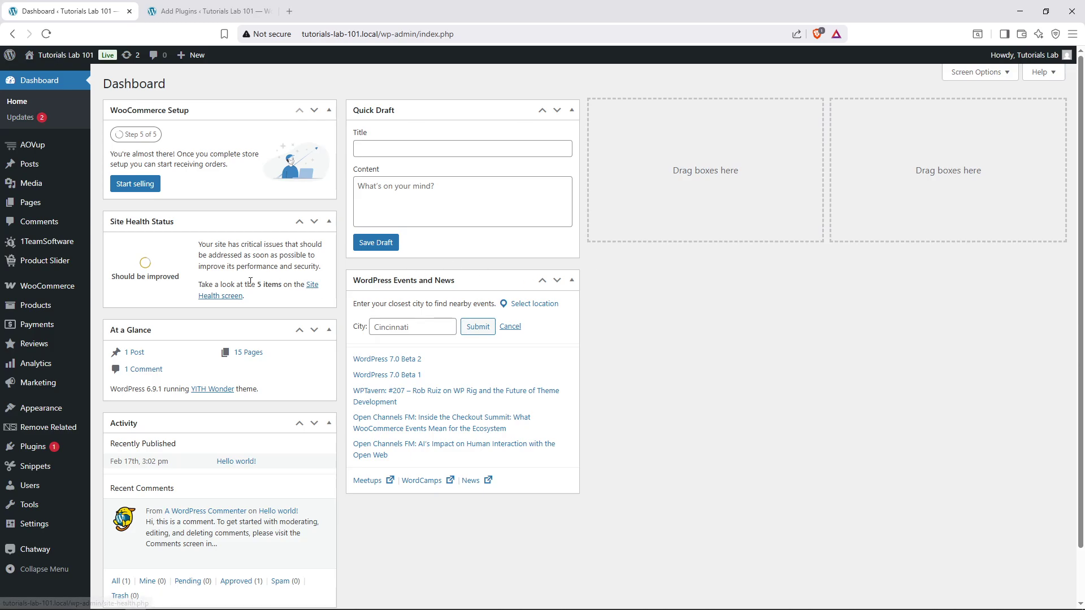
- Go to the page for adding plugins and search for "reviews"
{"action": "left_click", "coordinate": [32, 446]}
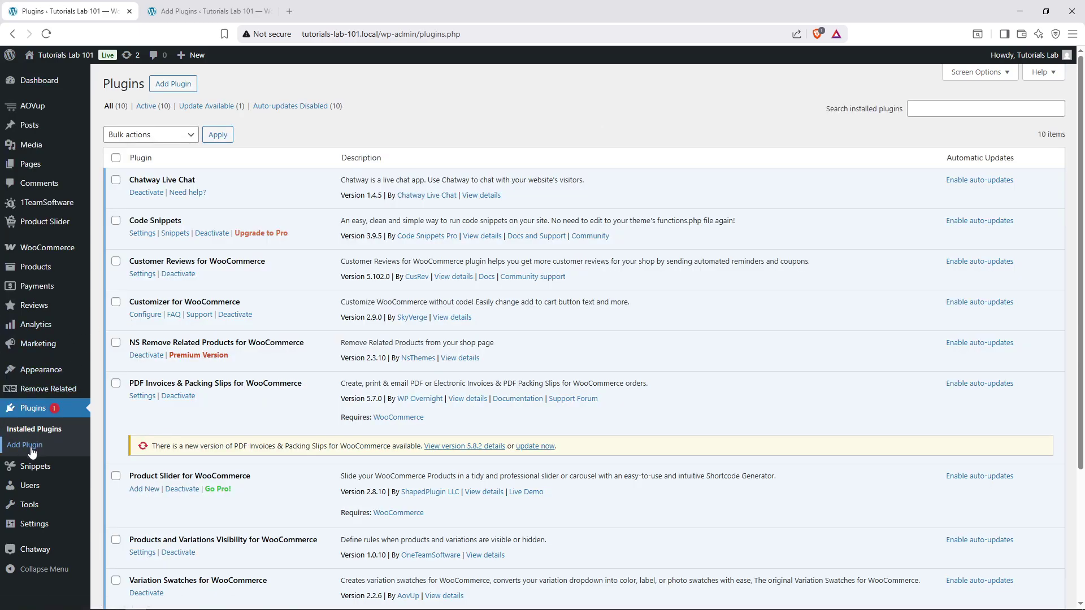
{"action": "left_click", "coordinate": [31, 447]}
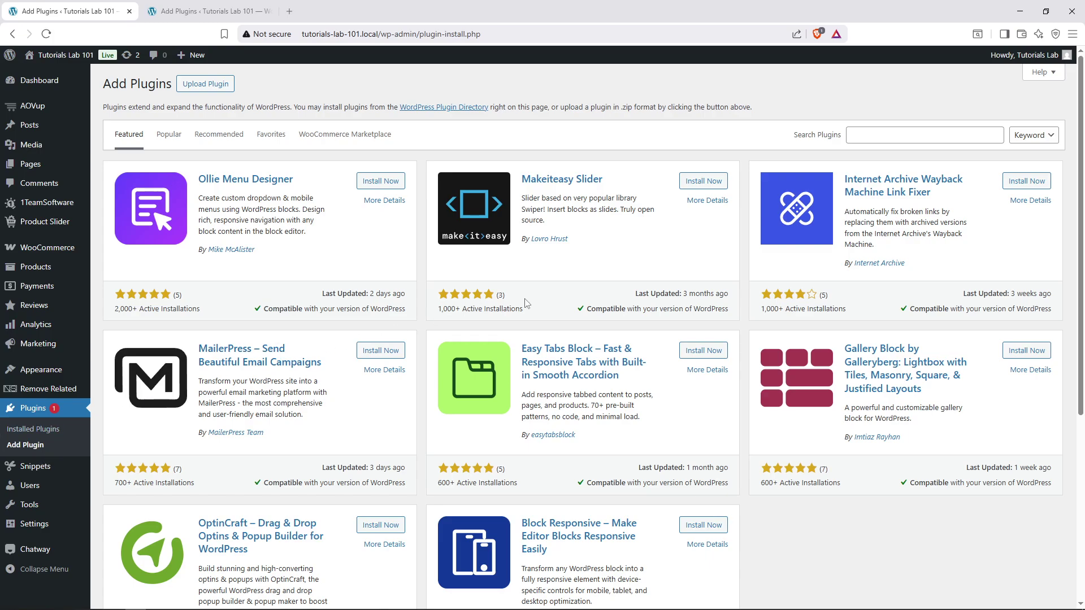
{"action": "left_click", "coordinate": [884, 133]}
{"action": "type", "text": "reviews"}
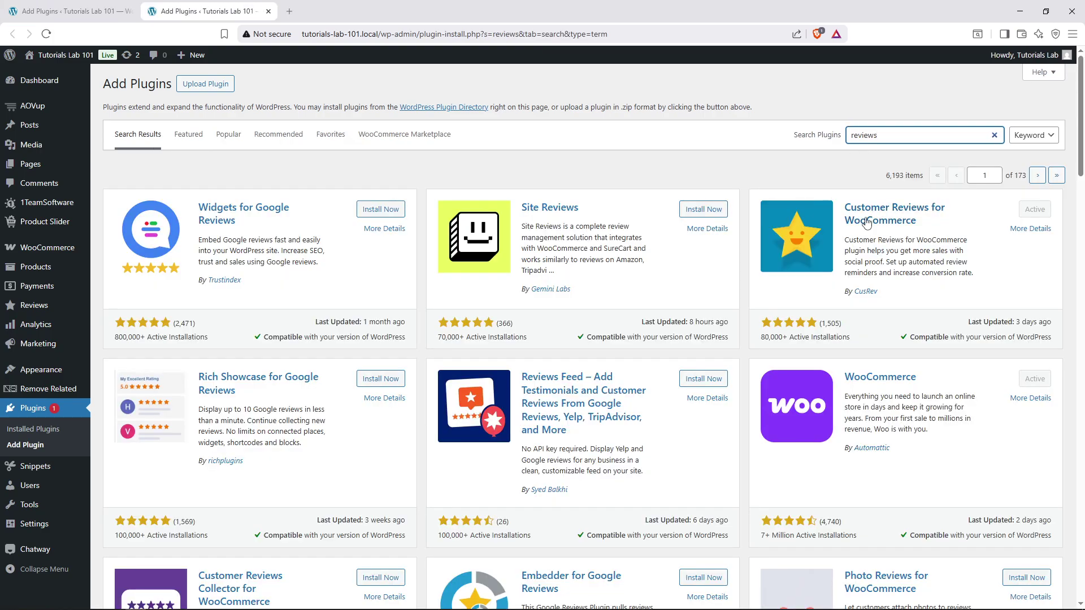
- Review the Customer Reviews for WooCommerce plugin's description and main features, then close its details
{"action": "left_click", "coordinate": [1030, 228]}
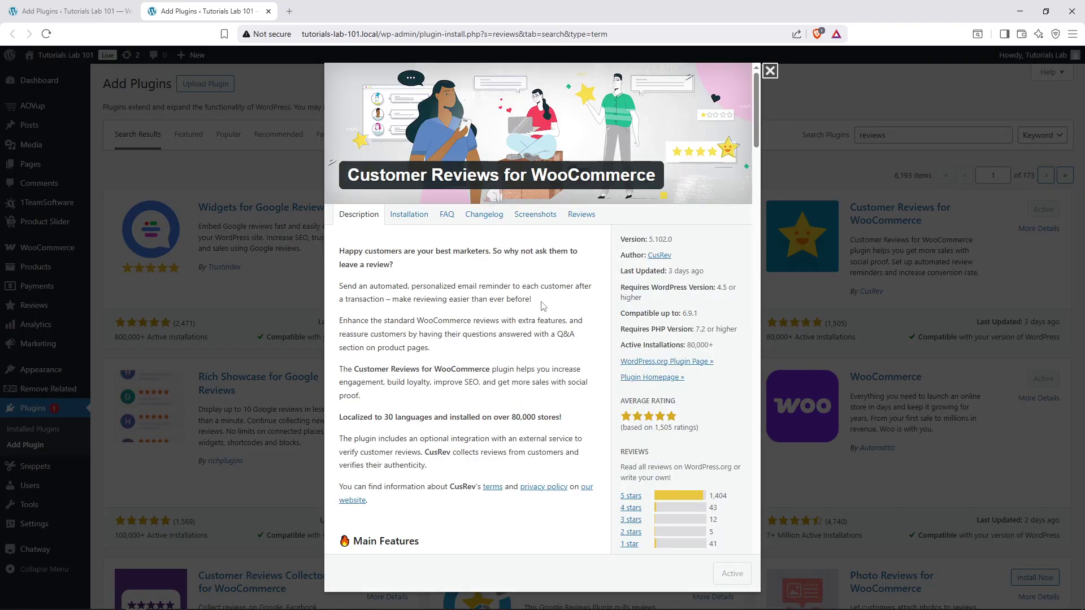
{"action": "scroll", "coordinate": [546, 305], "scroll_direction": "down", "scroll_amount": 1}
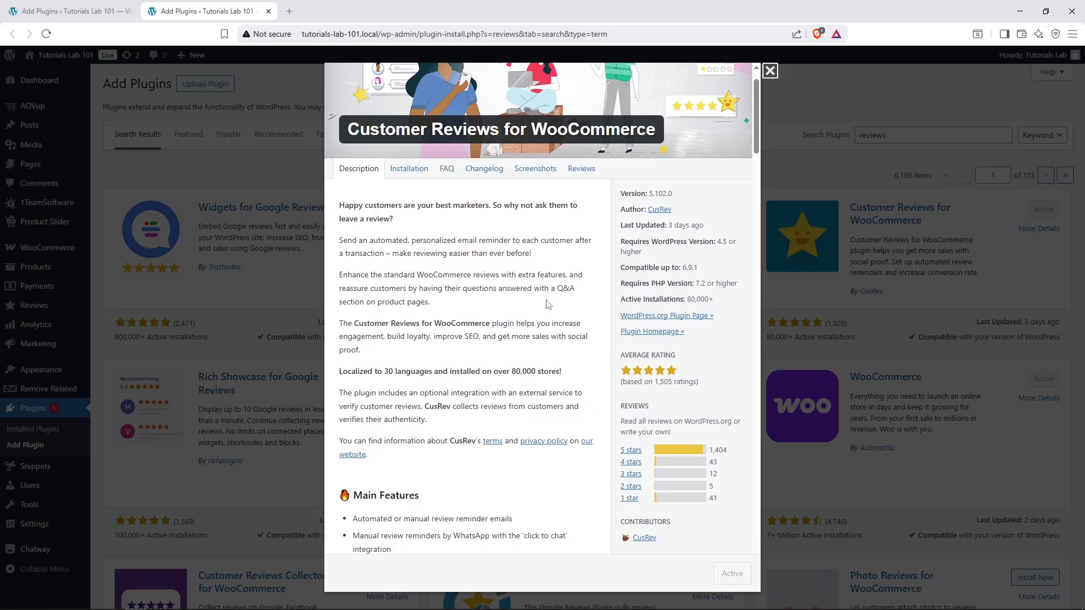
{"action": "scroll", "coordinate": [546, 305], "scroll_direction": "down", "scroll_amount": 6}
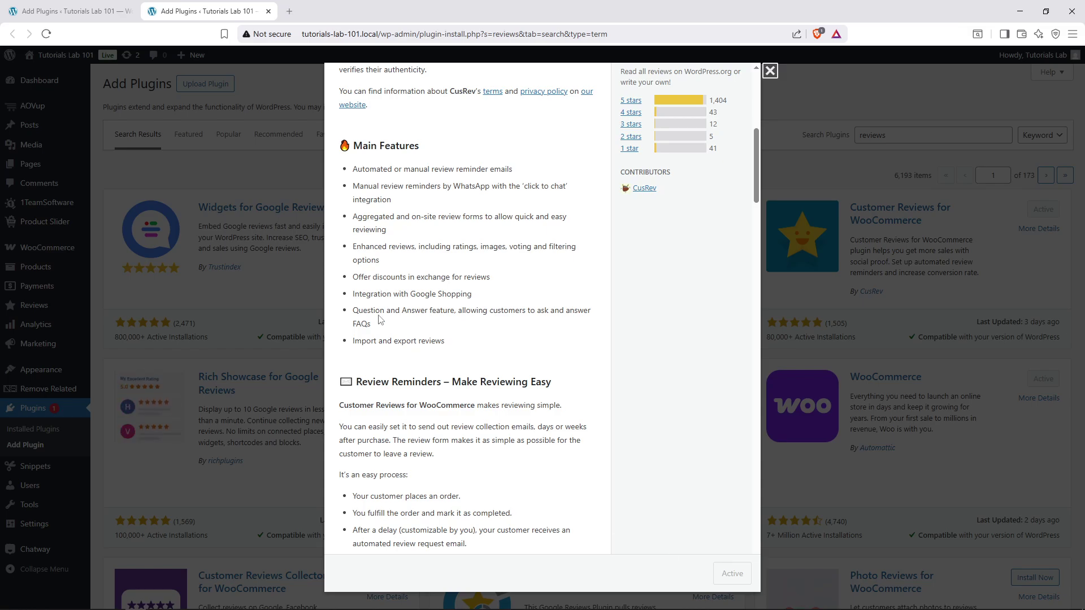
{"action": "left_click", "coordinate": [269, 288]}
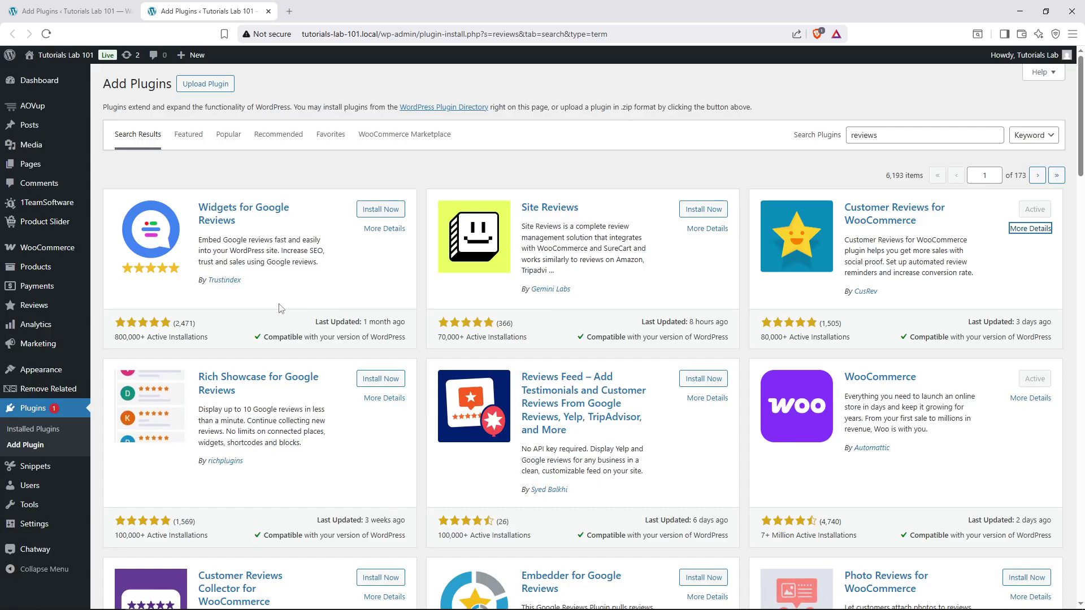
- Open the Shortcodes section of the Customer Reviews plugin's settings
{"action": "mouse_move", "coordinate": [33, 311]}
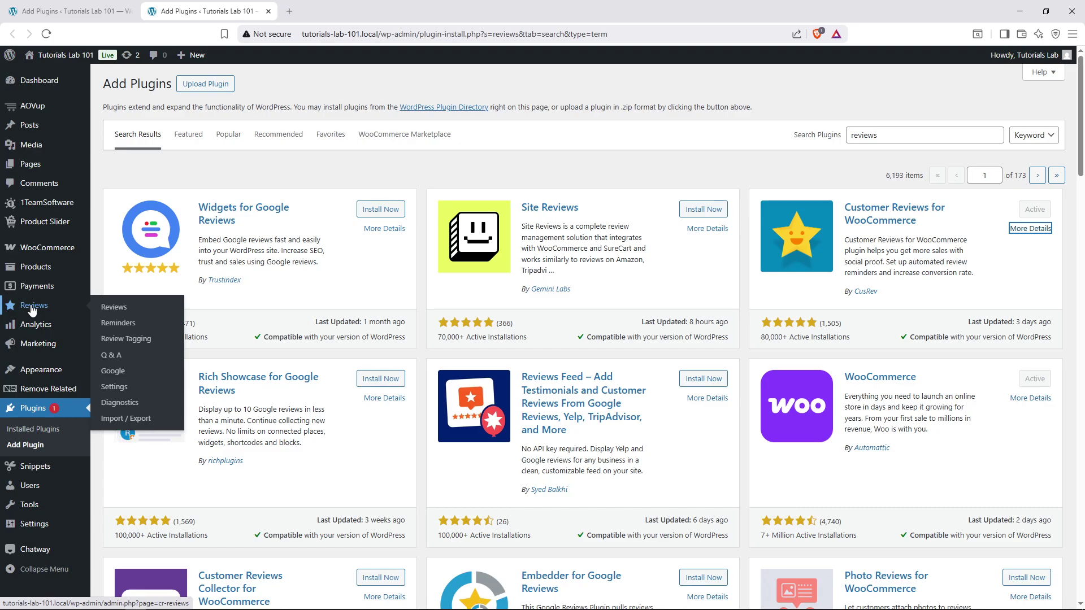
{"action": "left_click", "coordinate": [32, 311]}
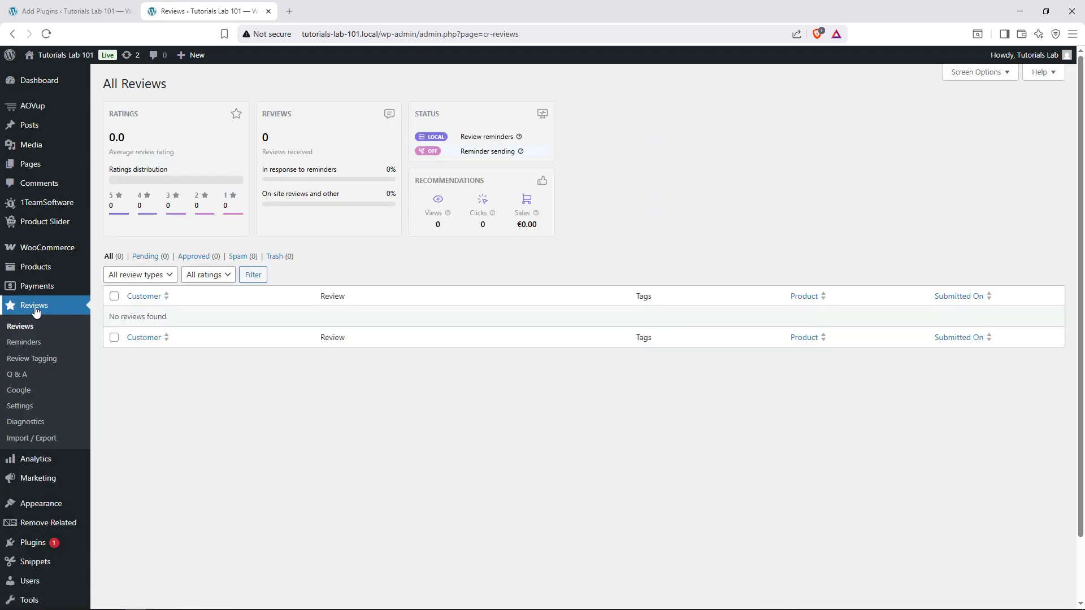
{"action": "left_click", "coordinate": [19, 406]}
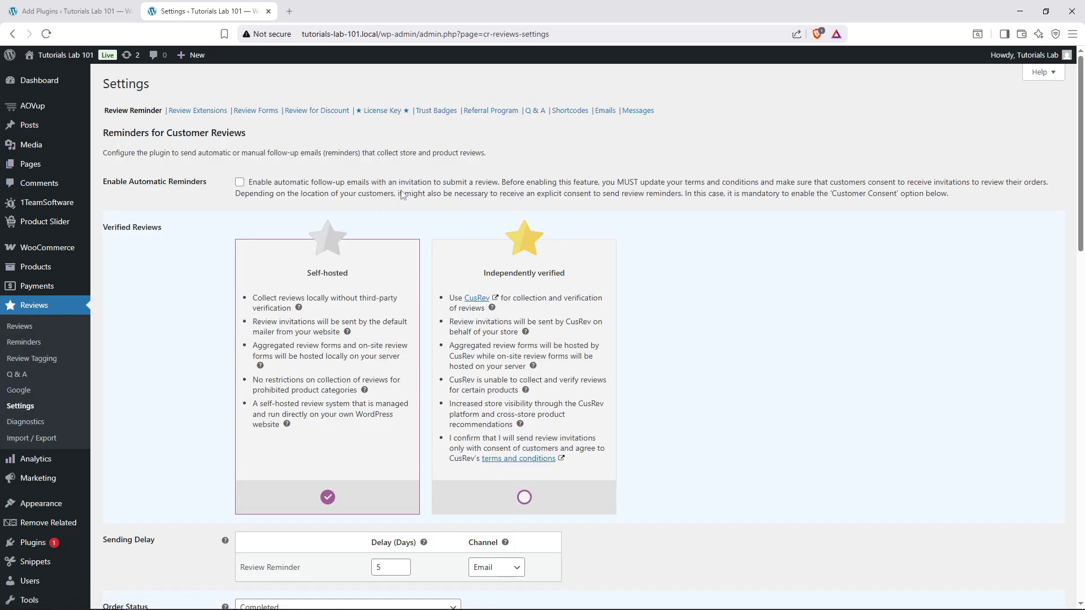
{"action": "left_click", "coordinate": [571, 115]}
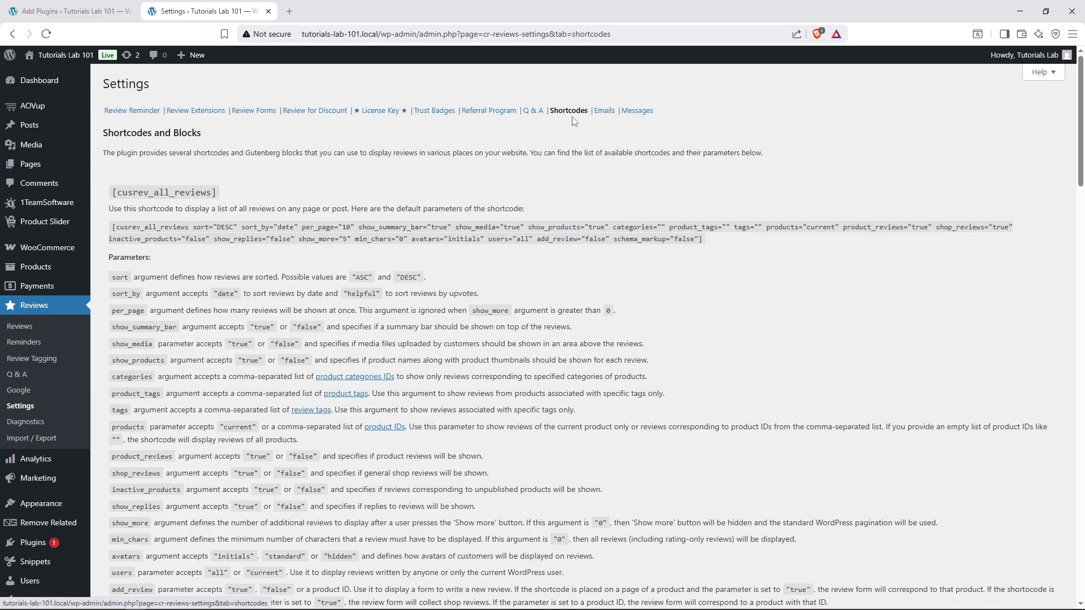
{"action": "scroll", "coordinate": [456, 179], "scroll_direction": "down", "scroll_amount": 1}
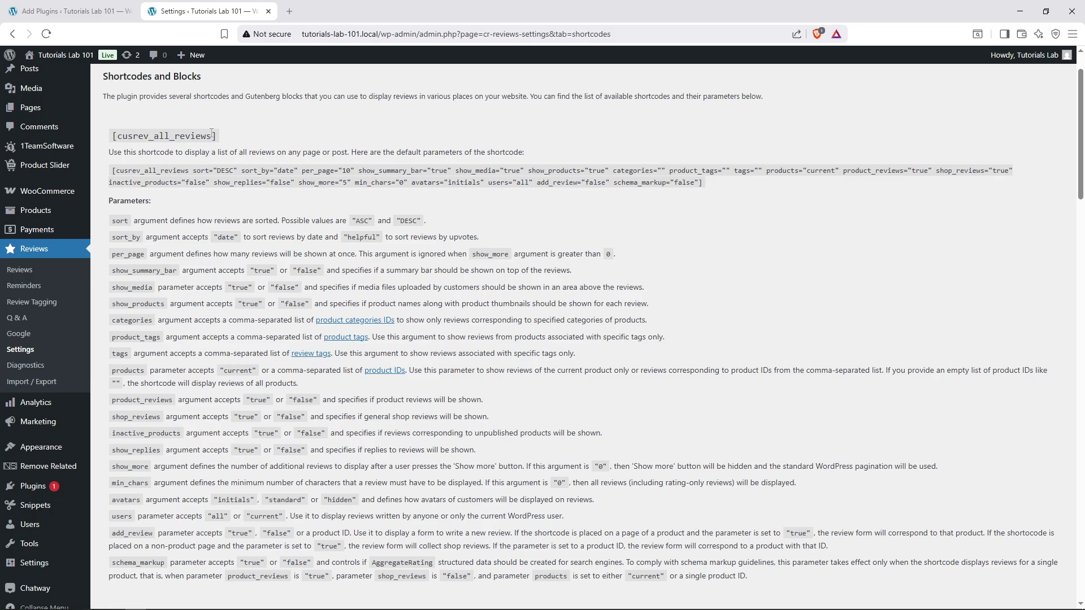
- Copy the full cusrev_all_reviews shortcode with its default parameters
{"action": "left_click_drag", "start_coordinate": [219, 137], "coordinate": [115, 138]}
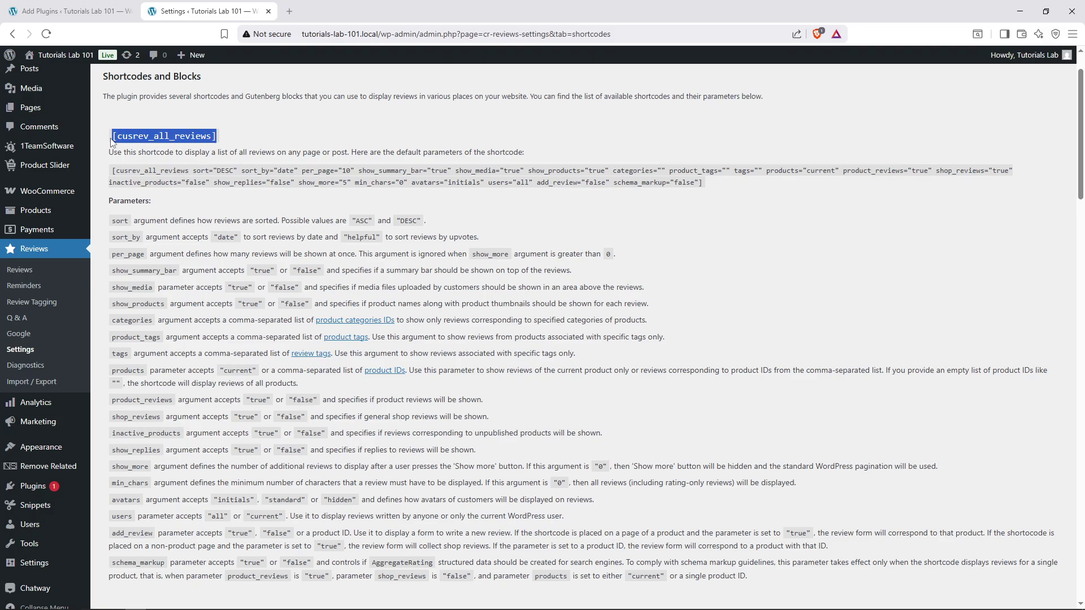
{"action": "left_click_drag", "start_coordinate": [112, 170], "coordinate": [760, 186]}
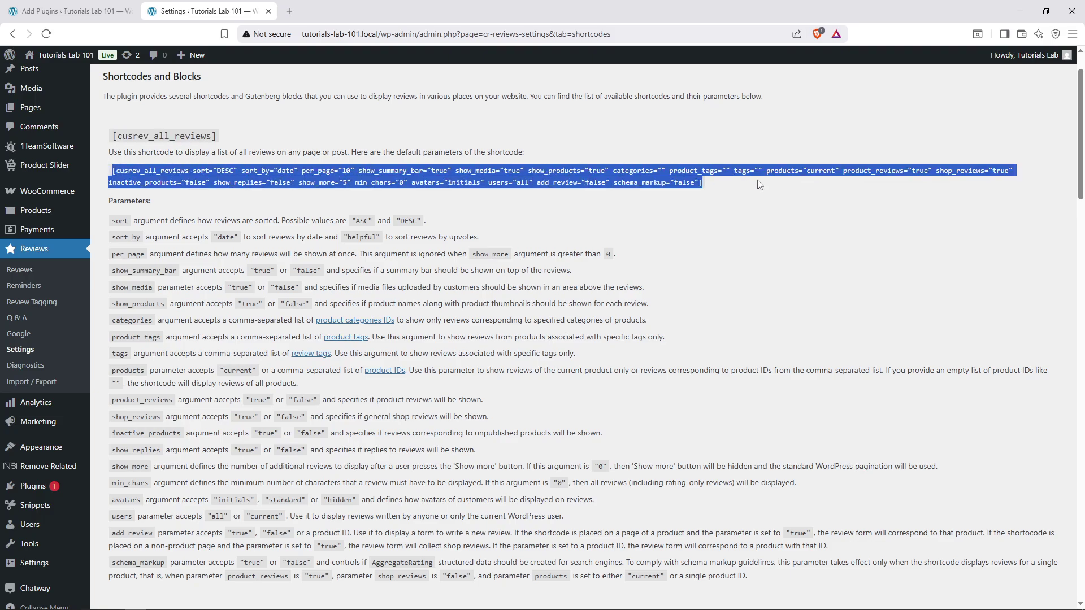
{"action": "right_click", "coordinate": [619, 177]}
{"action": "left_click", "coordinate": [635, 185]}
{"action": "left_click", "coordinate": [418, 213]}
- Copy the short [cusrev_all_reviews] shortcode from its heading
{"action": "left_click_drag", "start_coordinate": [218, 136], "coordinate": [112, 137]}
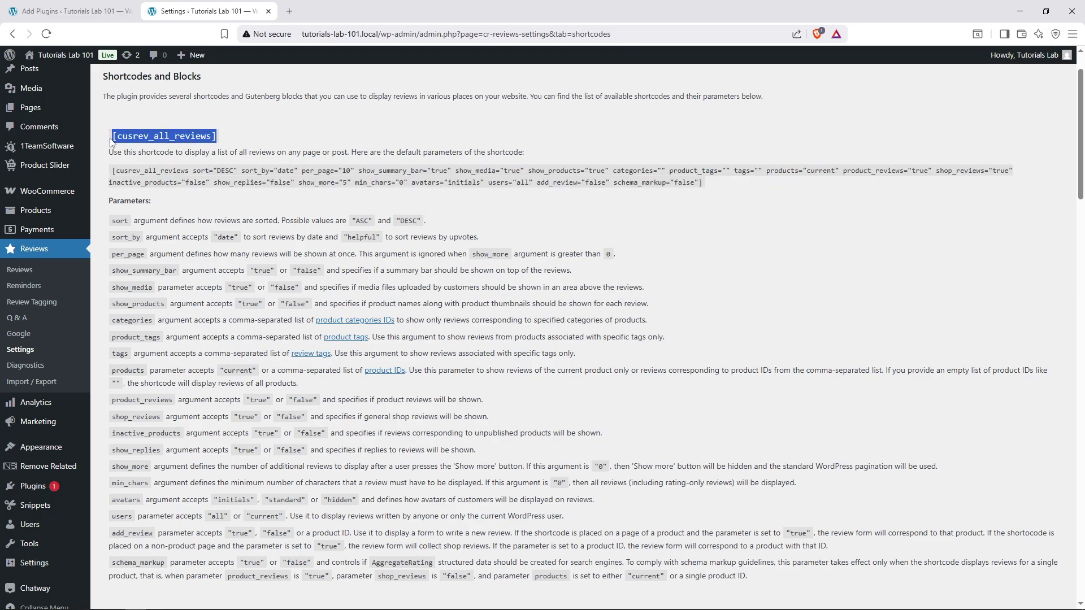
{"action": "right_click", "coordinate": [148, 138]}
{"action": "left_click", "coordinate": [164, 149]}
- Open the Shop page for editing in the theme's site editor
{"action": "left_click", "coordinate": [31, 448]}
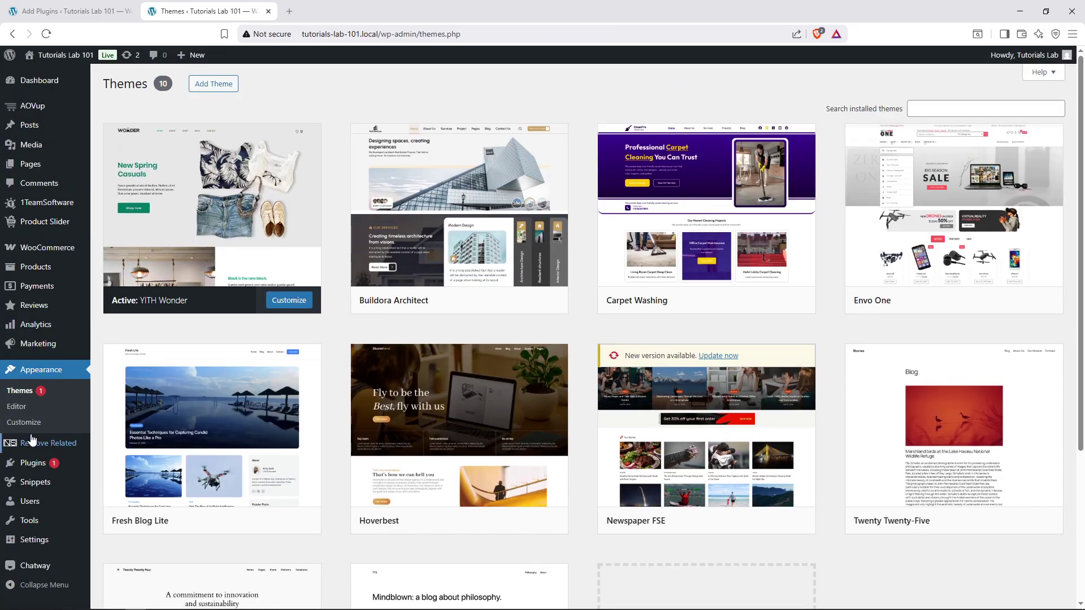
{"action": "left_click", "coordinate": [17, 407]}
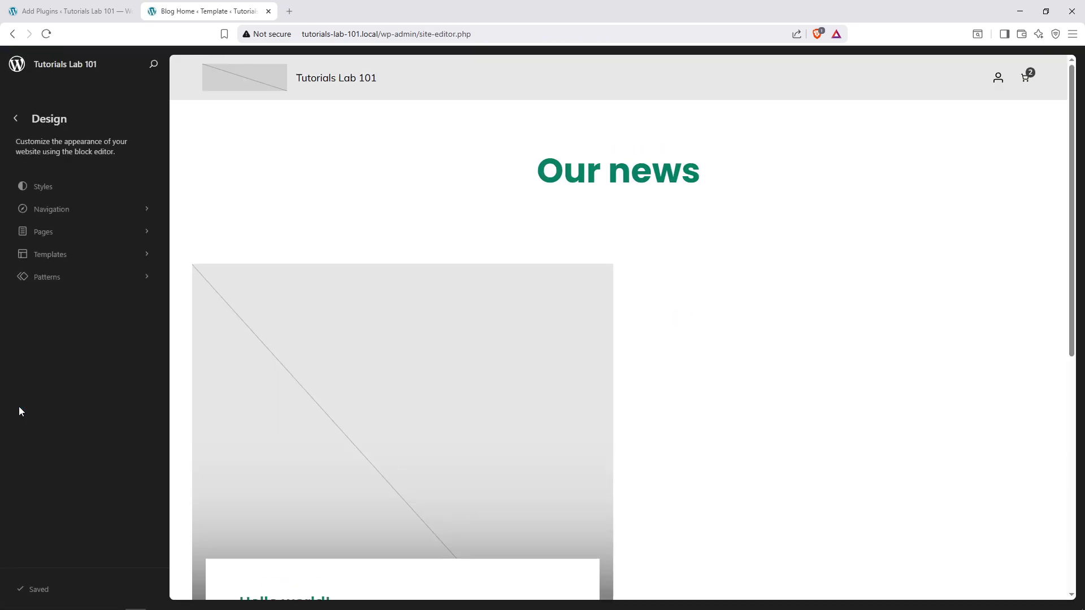
{"action": "left_click", "coordinate": [74, 236]}
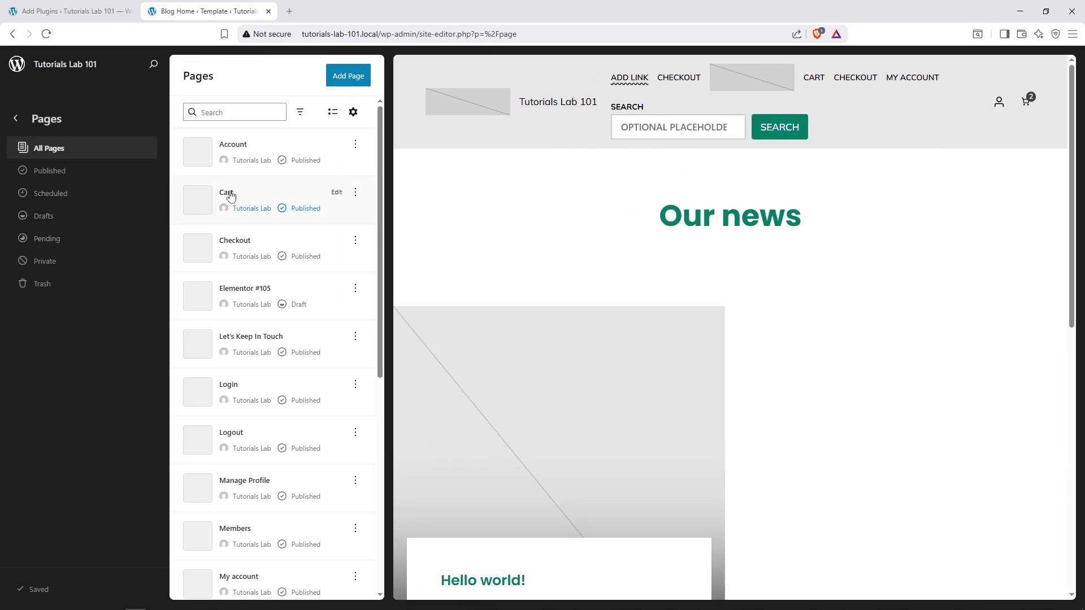
{"action": "scroll", "coordinate": [301, 277], "scroll_direction": "down", "scroll_amount": 6}
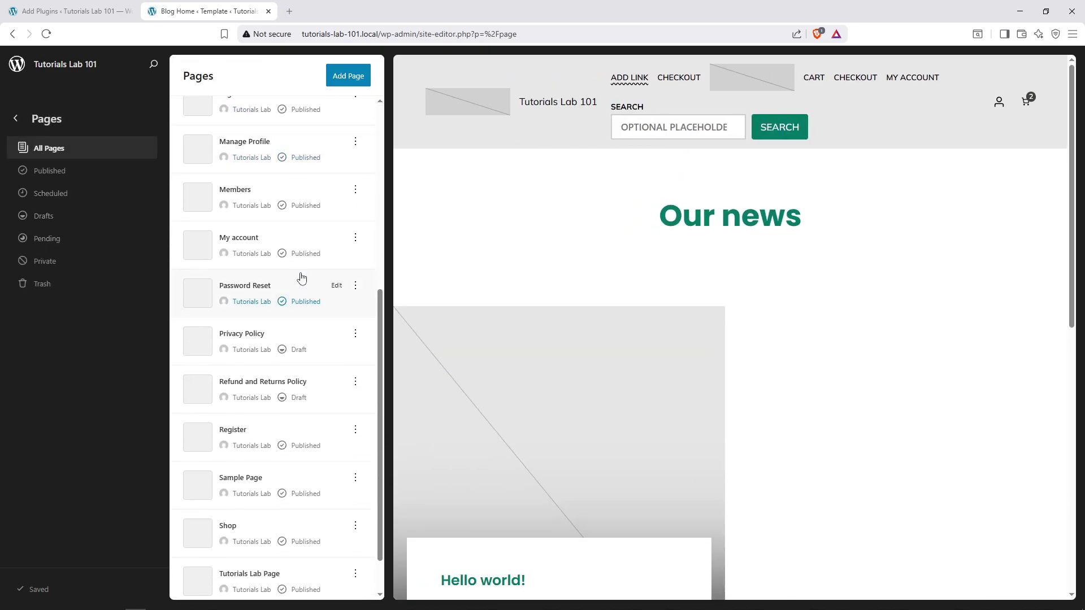
{"action": "scroll", "coordinate": [298, 316], "scroll_direction": "down", "scroll_amount": 1}
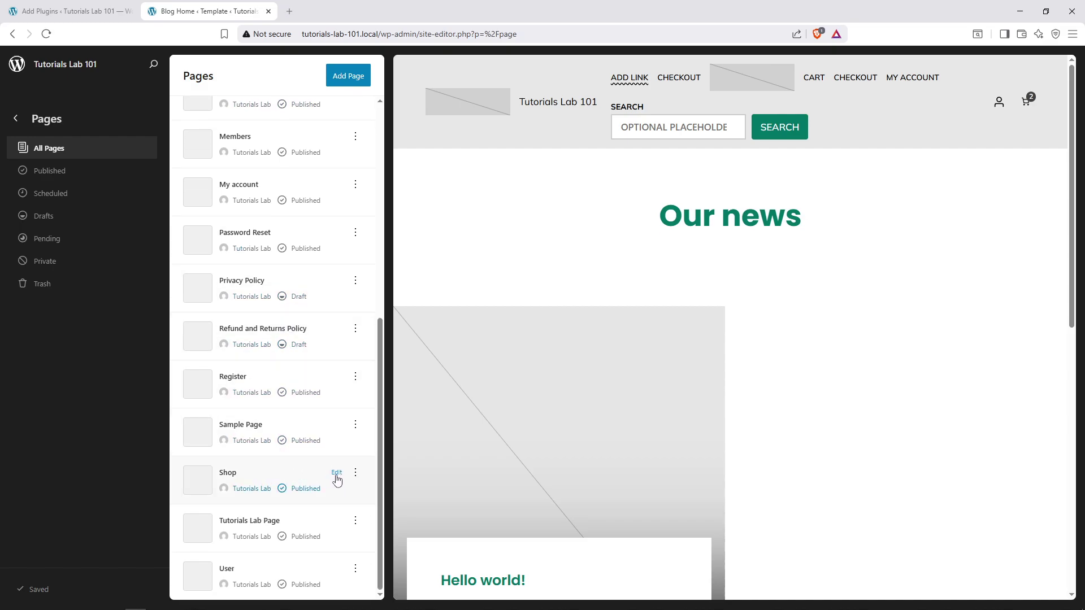
{"action": "left_click", "coordinate": [337, 473]}
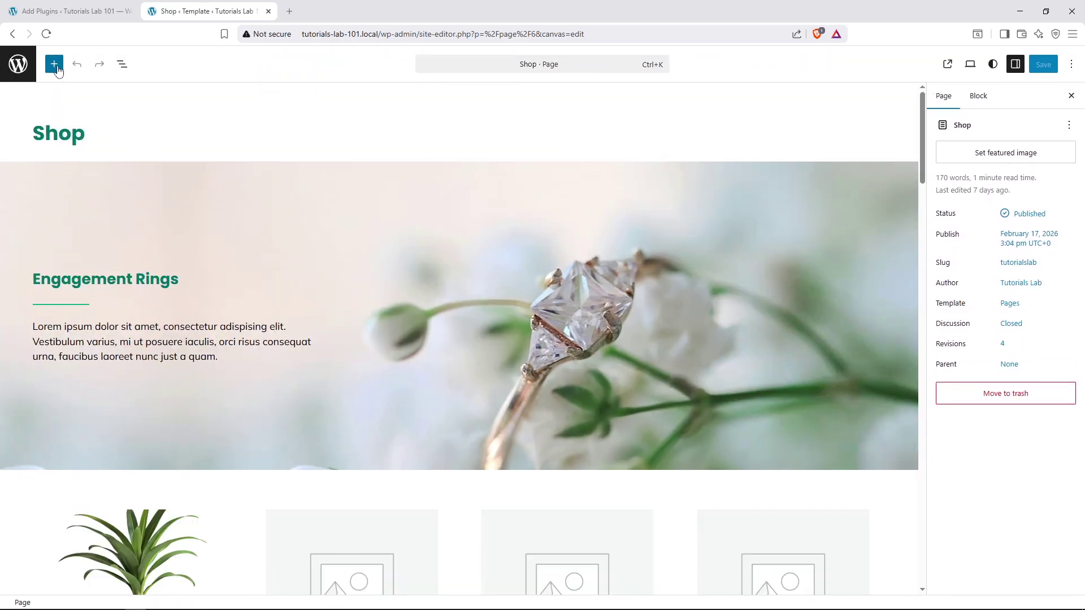
- Insert a Shortcode block between the Shop title and the Engagement Rings banner, containing [cusrev_all_reviews]
{"action": "left_click", "coordinate": [55, 65]}
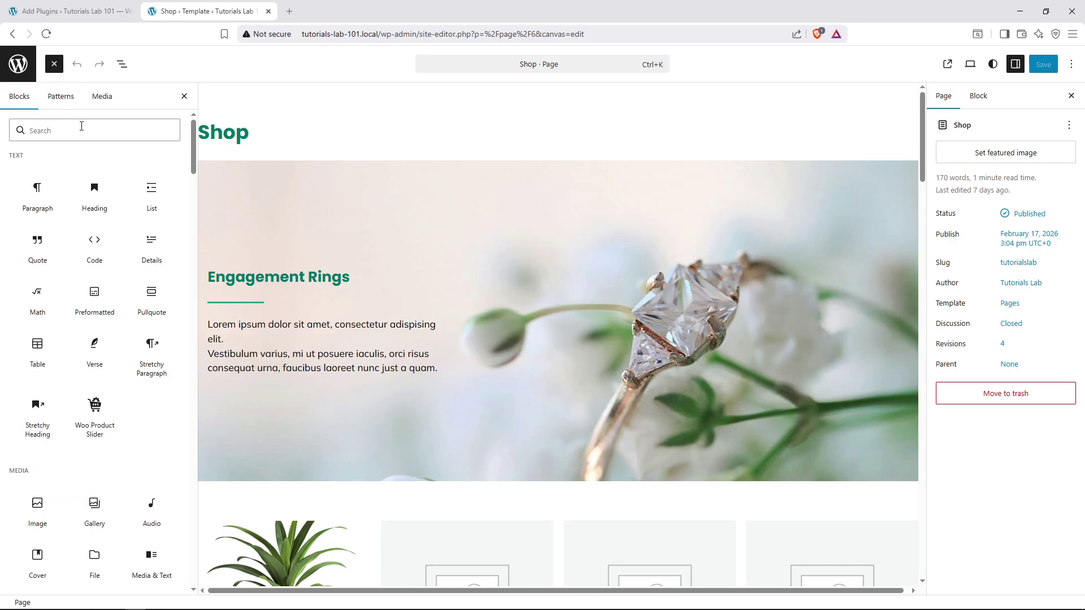
{"action": "left_click", "coordinate": [86, 130]}
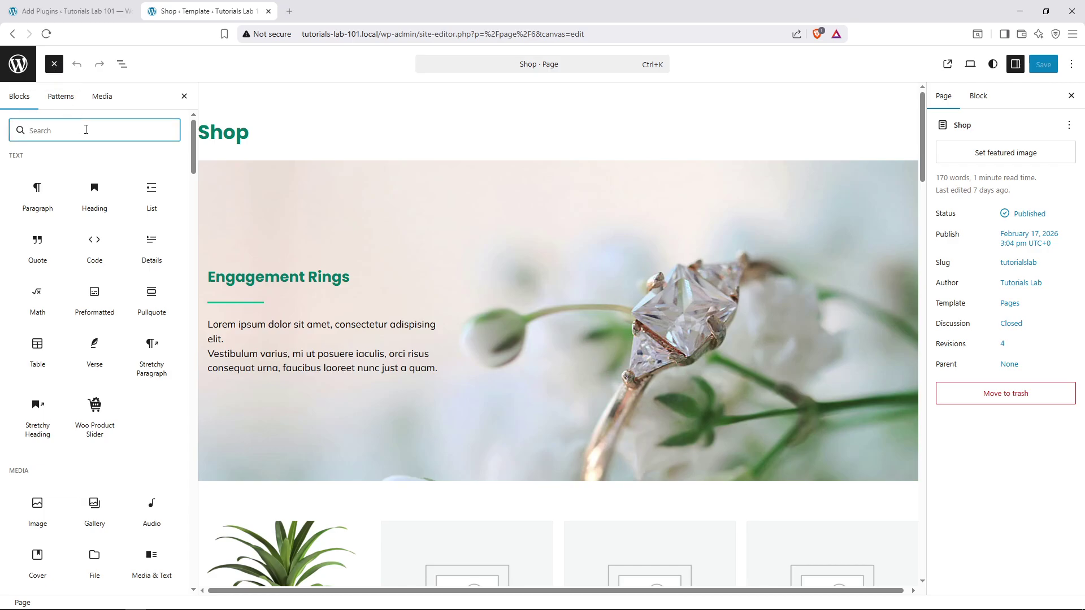
{"action": "type", "text": "shortcode"}
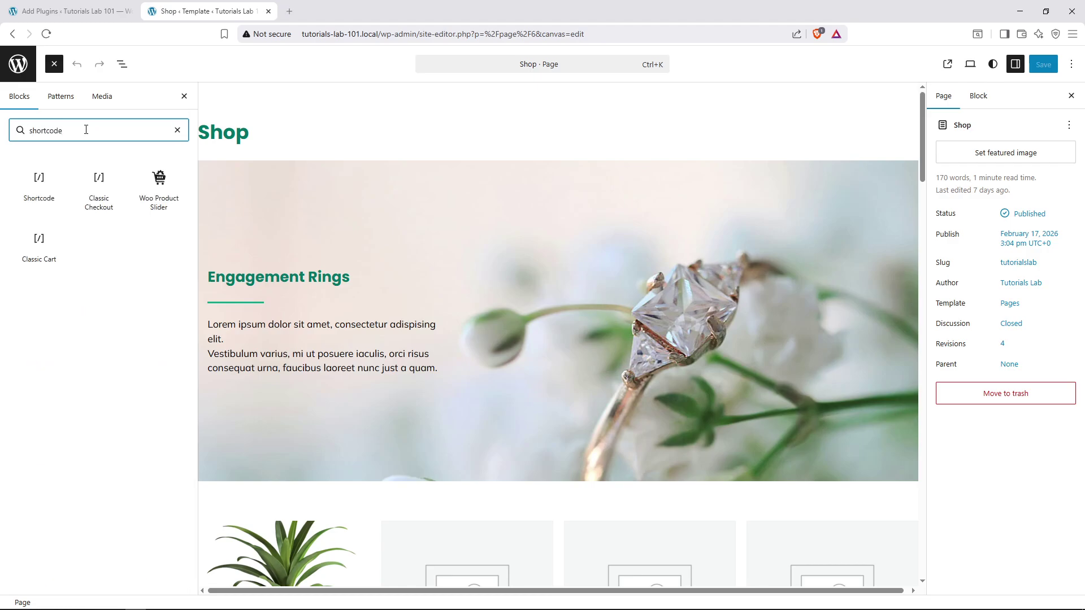
{"action": "mouse_move", "coordinate": [52, 170]}
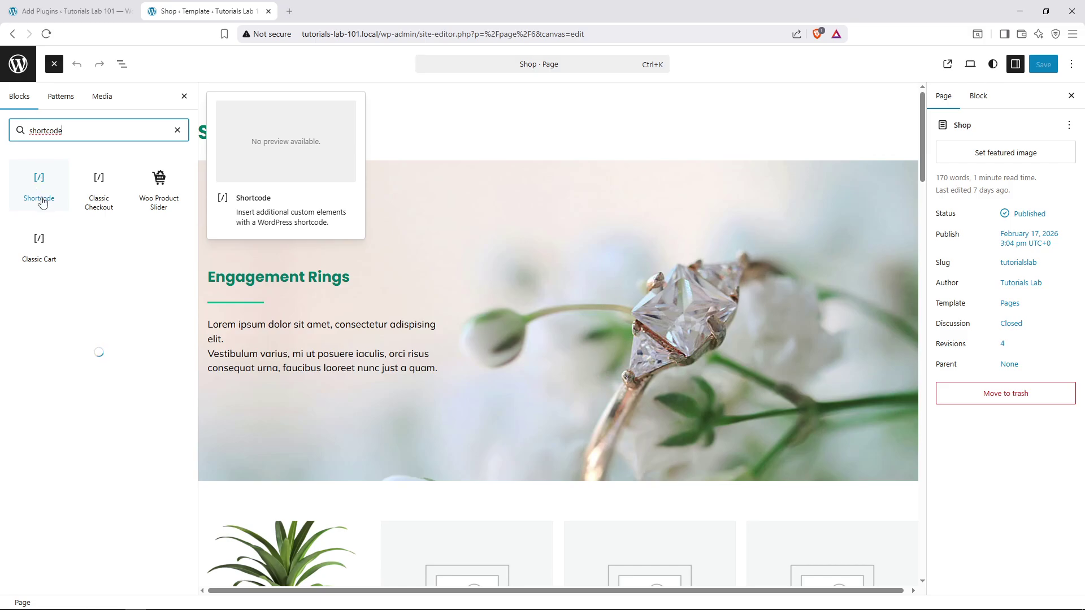
{"action": "left_click_drag", "start_coordinate": [41, 198], "coordinate": [317, 154]}
{"action": "left_click", "coordinate": [254, 210]}
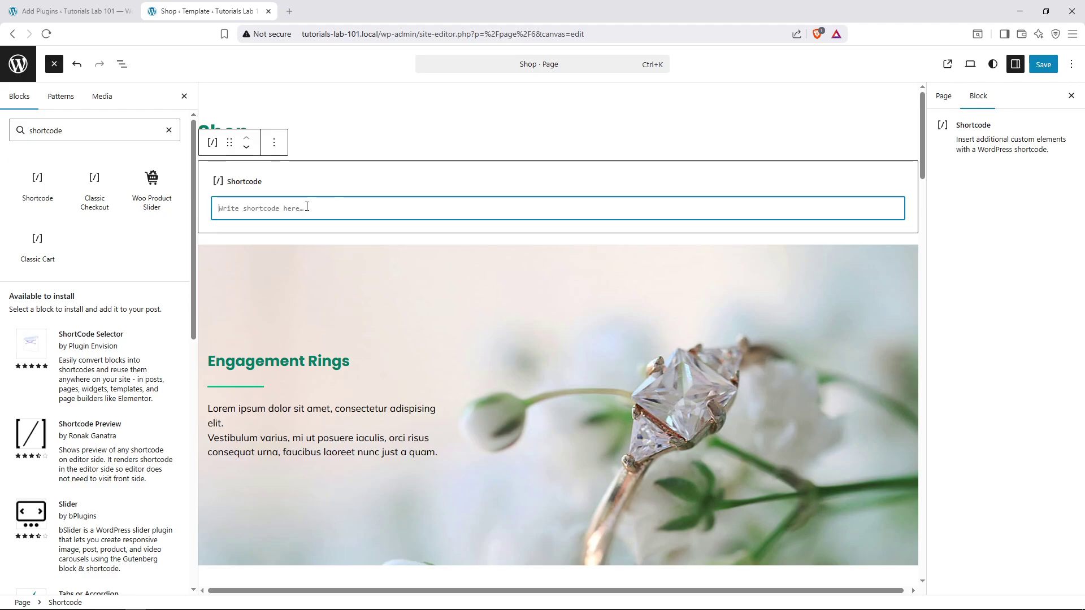
{"action": "key", "text": "ctrl+v"}
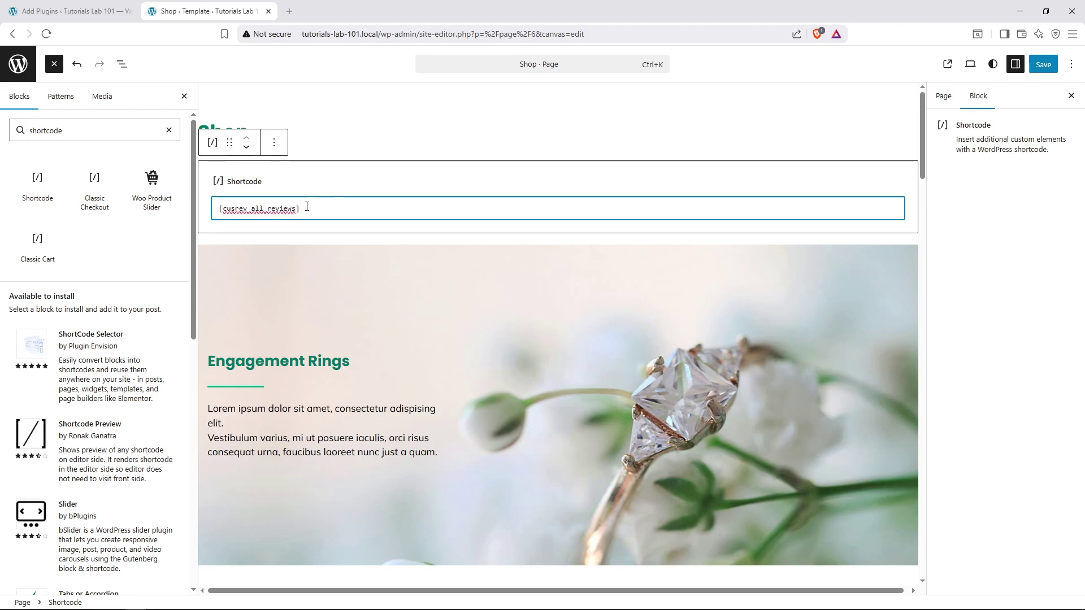